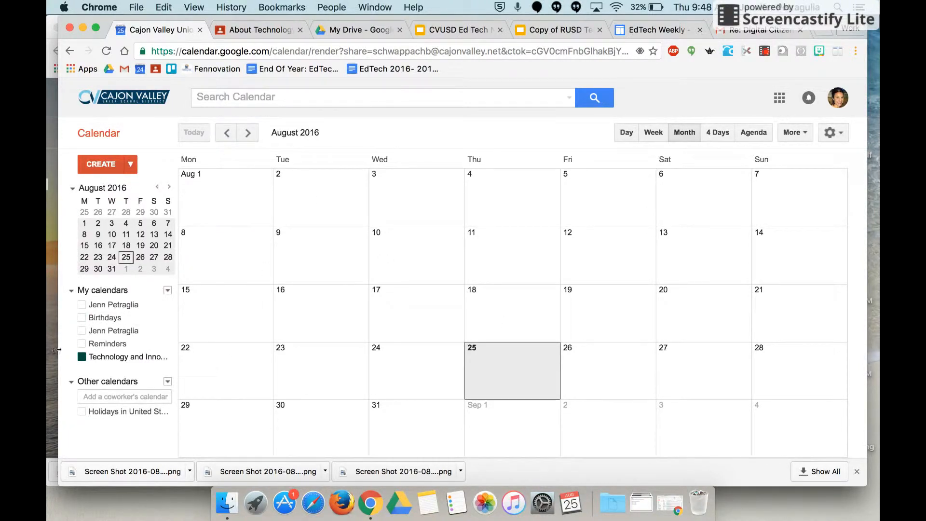
- Start an all-day event on August 25, 2016 in the Technology and Innovations calendar, titled "002: All About Me Essay"
{"action": "double_click", "coordinate": [510, 367]}
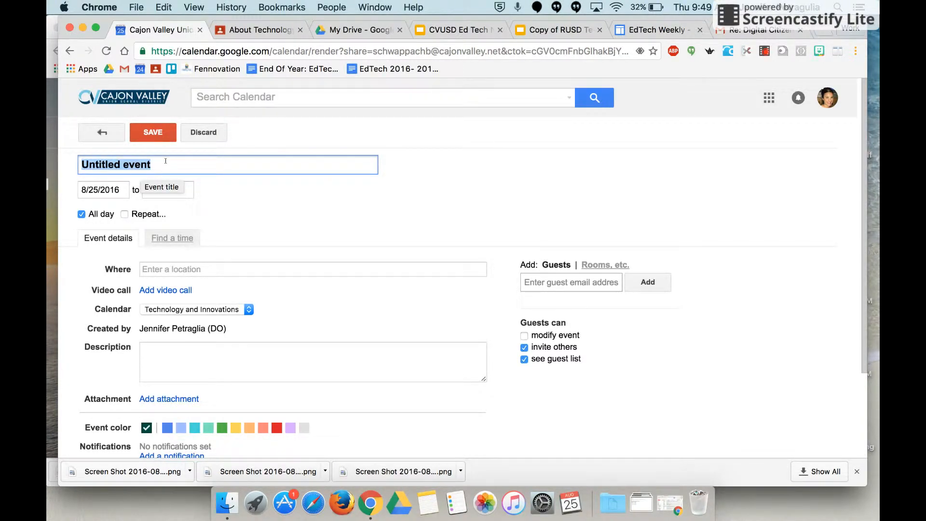
{"action": "type", "text": "002:"}
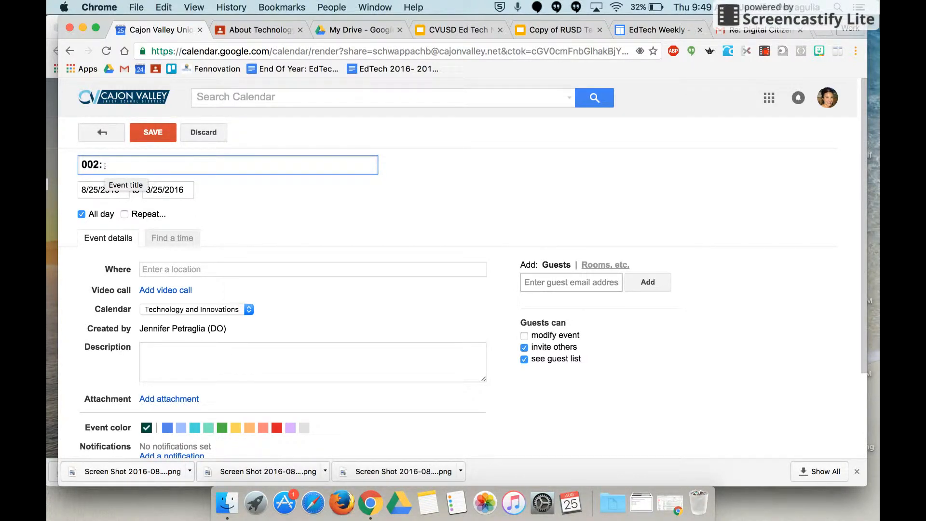
{"action": "type", "text": "All Albout"}
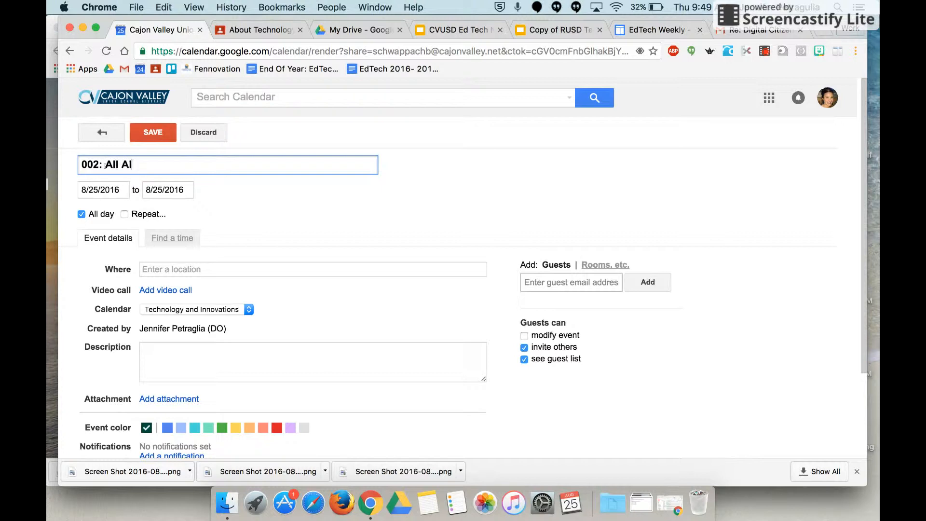
{"action": "key", "text": "BackSpace"}
{"action": "key", "text": "BackSpace"}
{"action": "key", "text": "BackSpace"}
{"action": "key", "text": "BackSpace"}
{"action": "key", "text": "BackSpace"}
{"action": "type", "text": "bout Me Essag"}
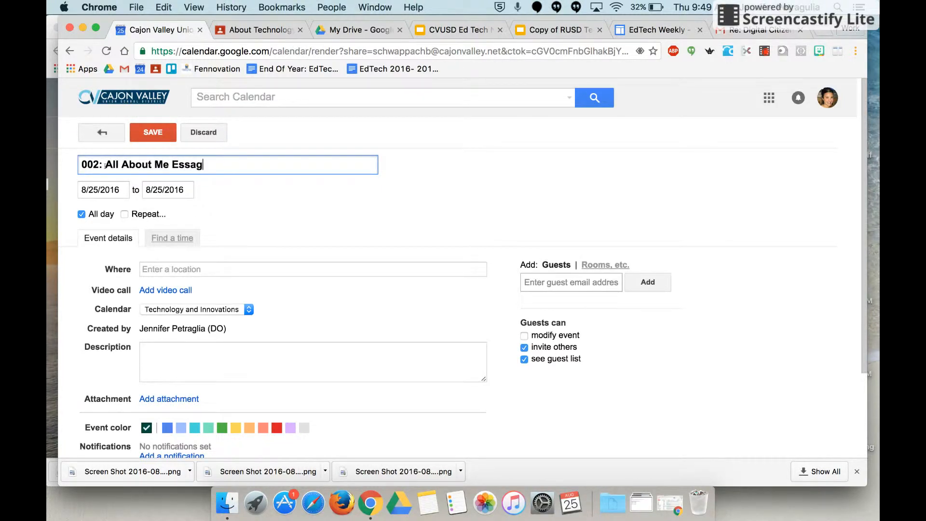
{"action": "key", "text": "BackSpace"}
{"action": "type", "text": "y"}
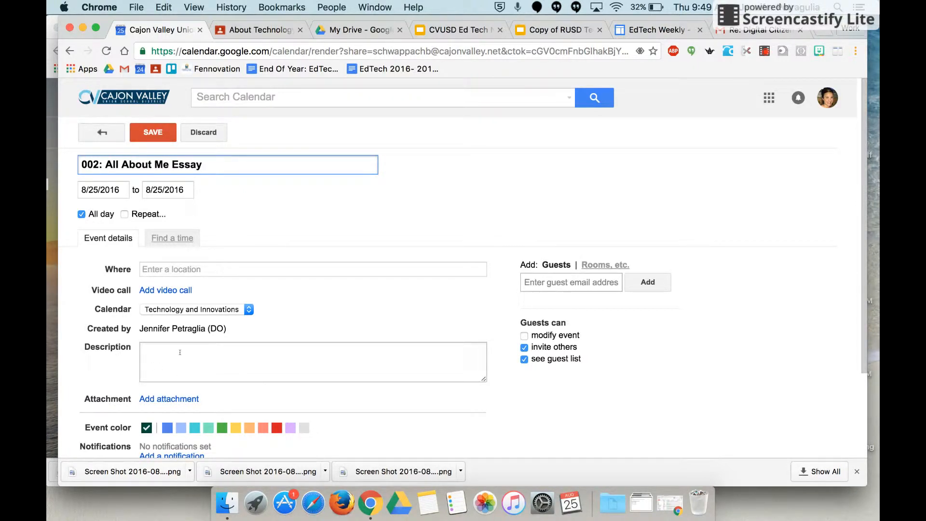
- Add the description "Due: Friday, 8/26" to the essay event and save it
{"action": "left_click", "coordinate": [161, 352]}
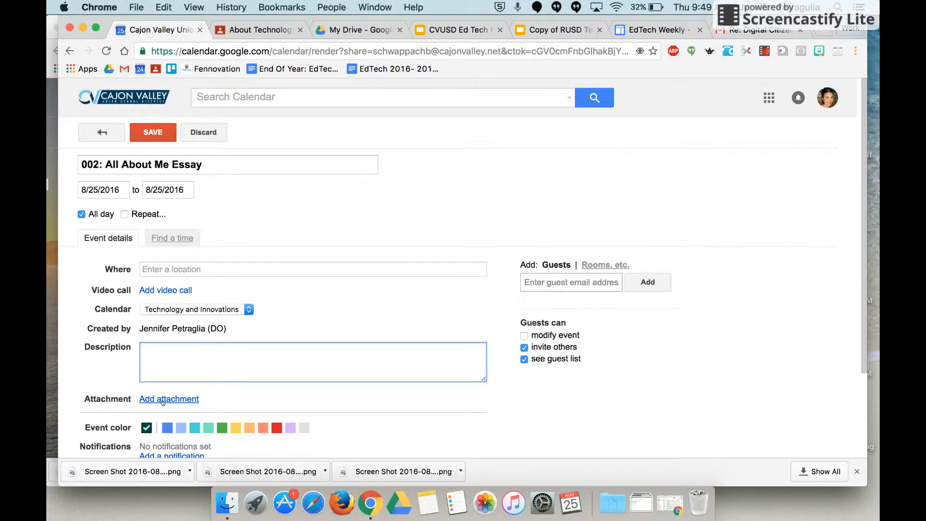
{"action": "type", "text": "Due: Friday, 8/26"}
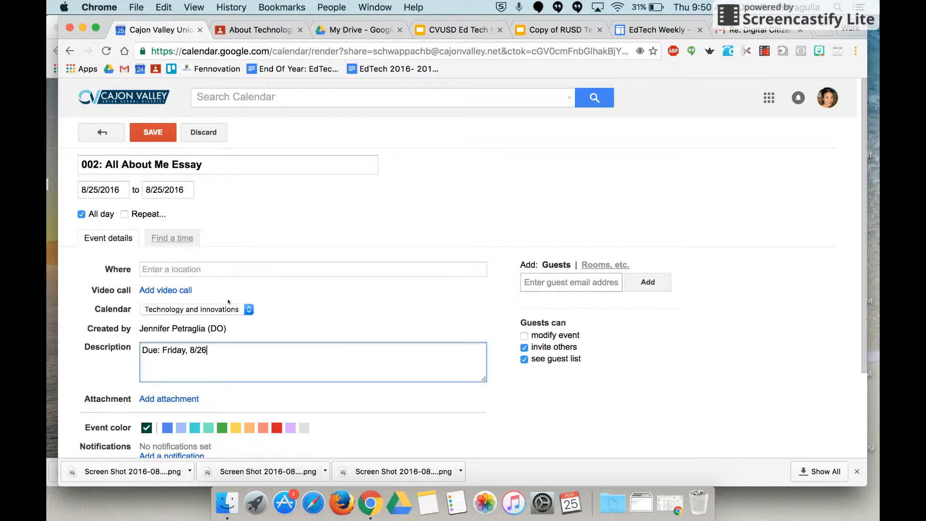
{"action": "left_click", "coordinate": [155, 132]}
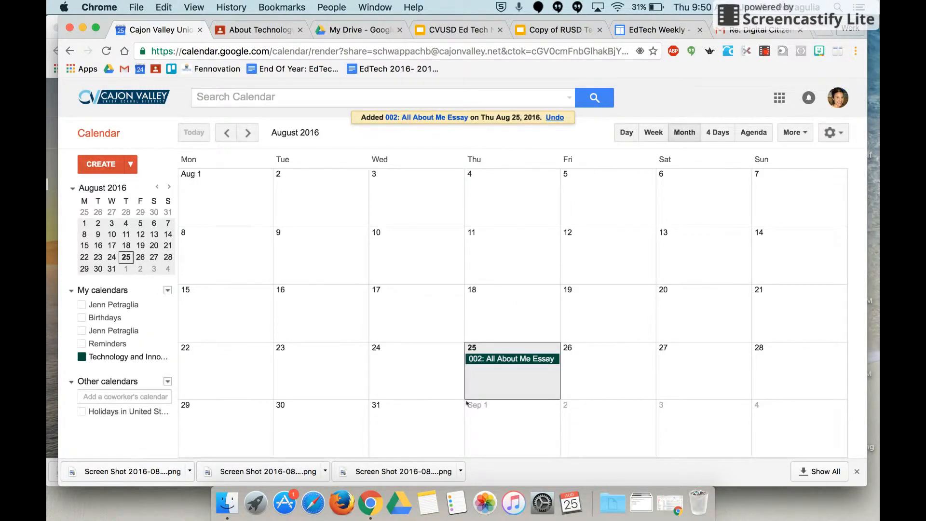
- Check which calendars a new August 25 event can be assigned to while the personal calendar is temporarily displayed
{"action": "double_click", "coordinate": [491, 376]}
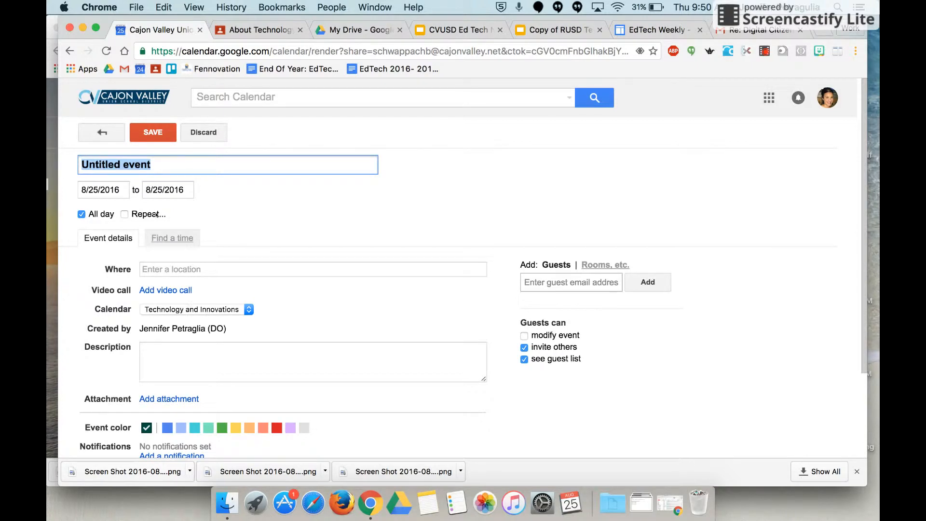
{"action": "left_click", "coordinate": [102, 132]}
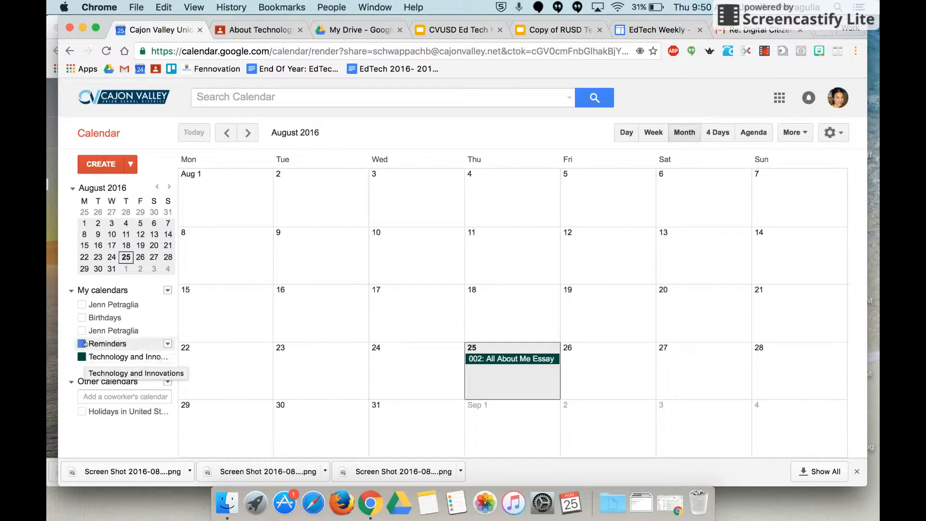
{"action": "left_click", "coordinate": [82, 304]}
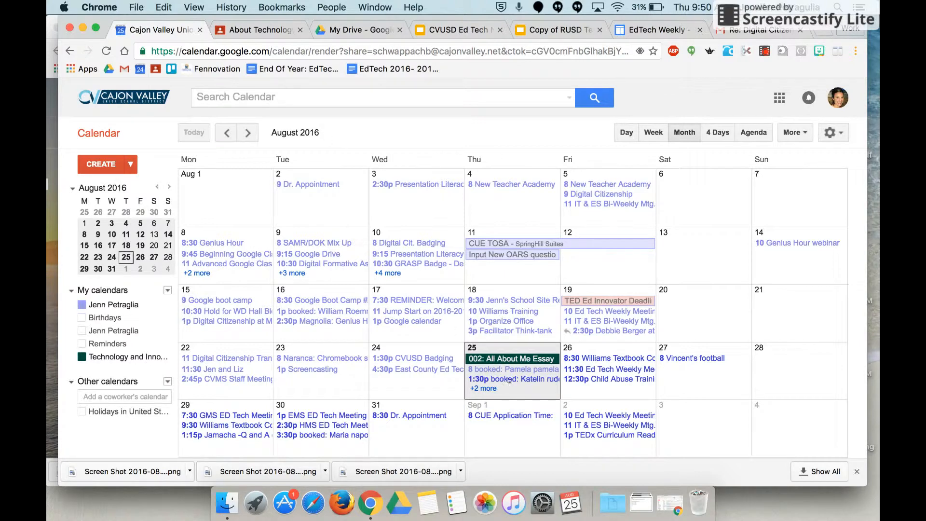
{"action": "left_click", "coordinate": [527, 398]}
{"action": "left_click", "coordinate": [575, 361]}
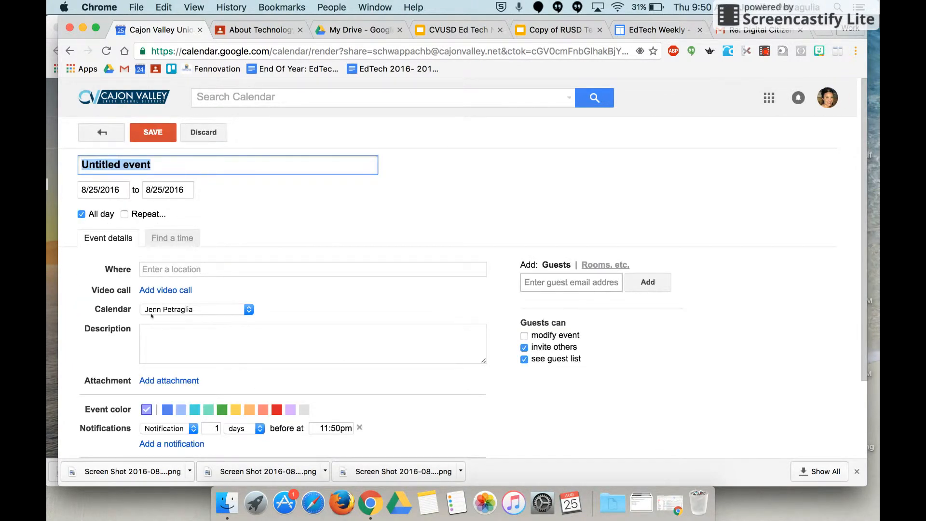
{"action": "left_click", "coordinate": [181, 310]}
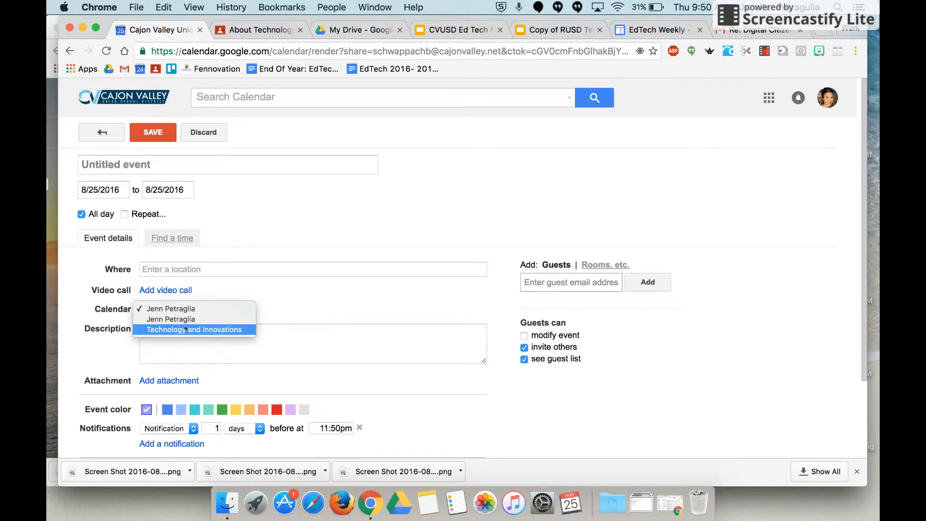
{"action": "left_click", "coordinate": [105, 135]}
{"action": "left_click", "coordinate": [105, 135]}
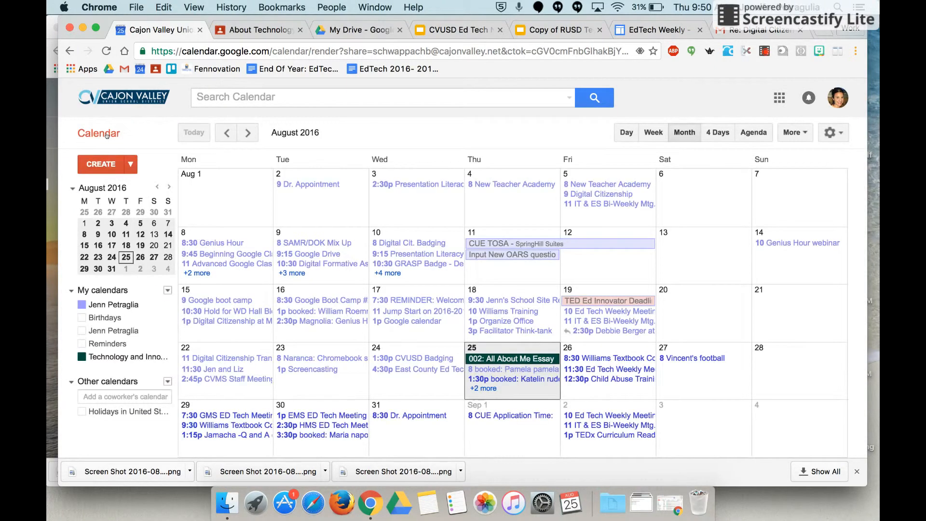
{"action": "left_click", "coordinate": [82, 304]}
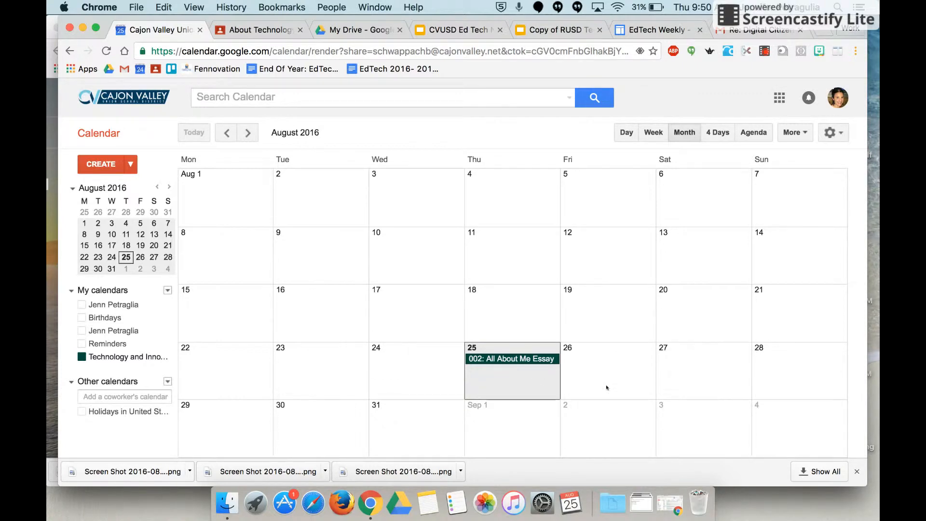
- With the personal calendar displayed, start an all-day event directly on the Technology and Innovations calendar, review its detail options, and discard it
{"action": "left_click", "coordinate": [82, 305]}
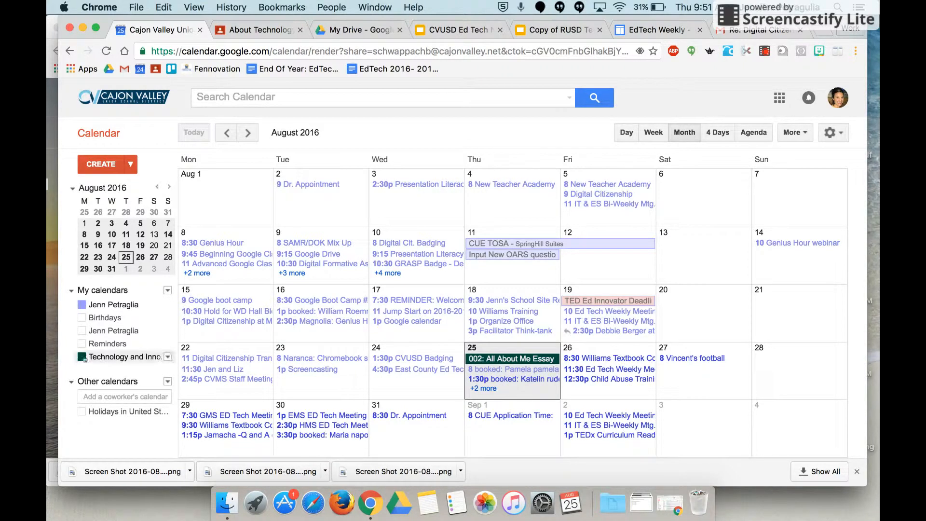
{"action": "left_click", "coordinate": [168, 357]}
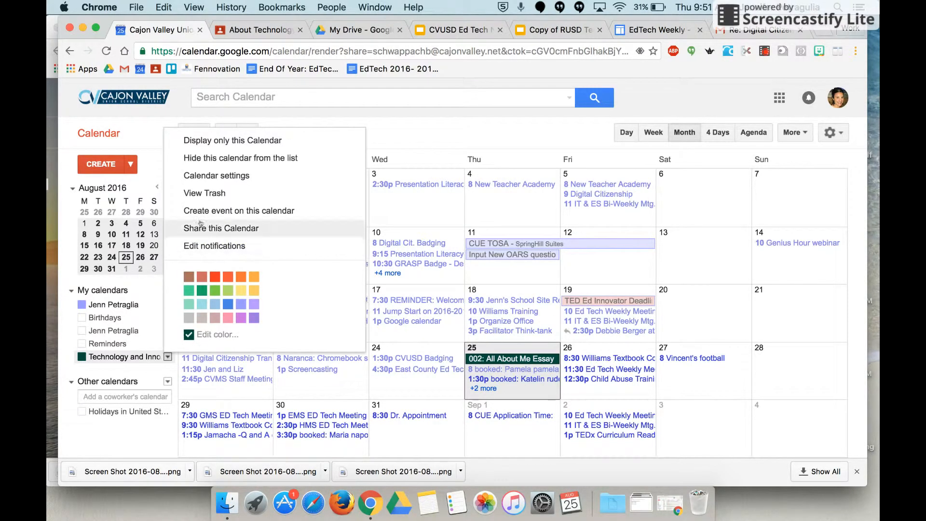
{"action": "left_click", "coordinate": [278, 211]}
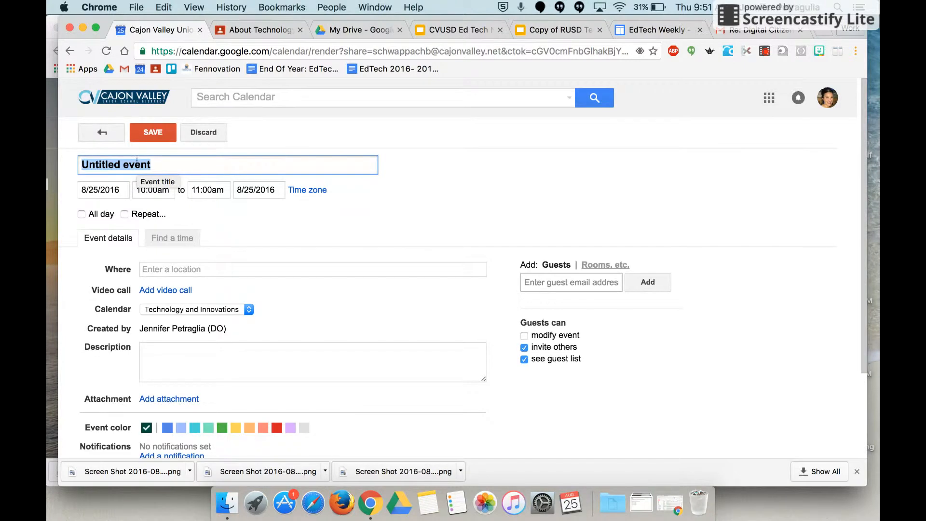
{"action": "left_click", "coordinate": [81, 215]}
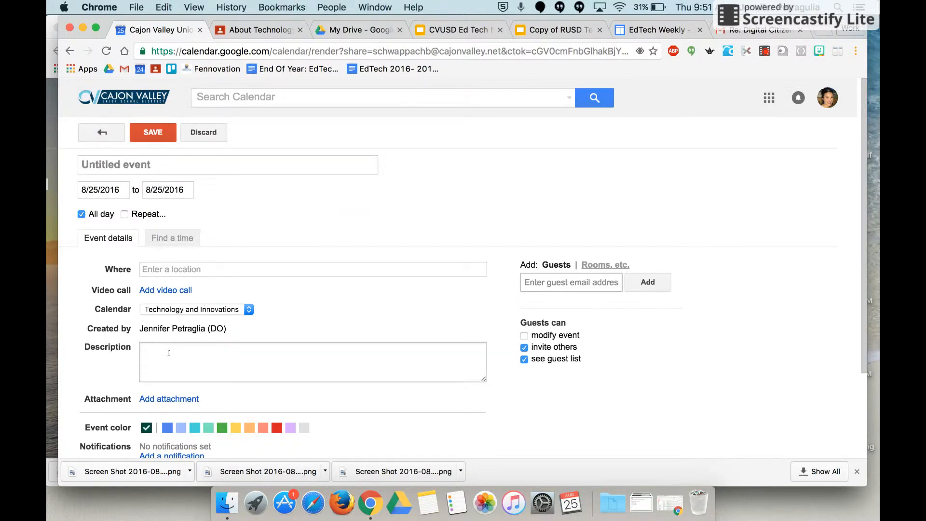
{"action": "left_click", "coordinate": [246, 358]}
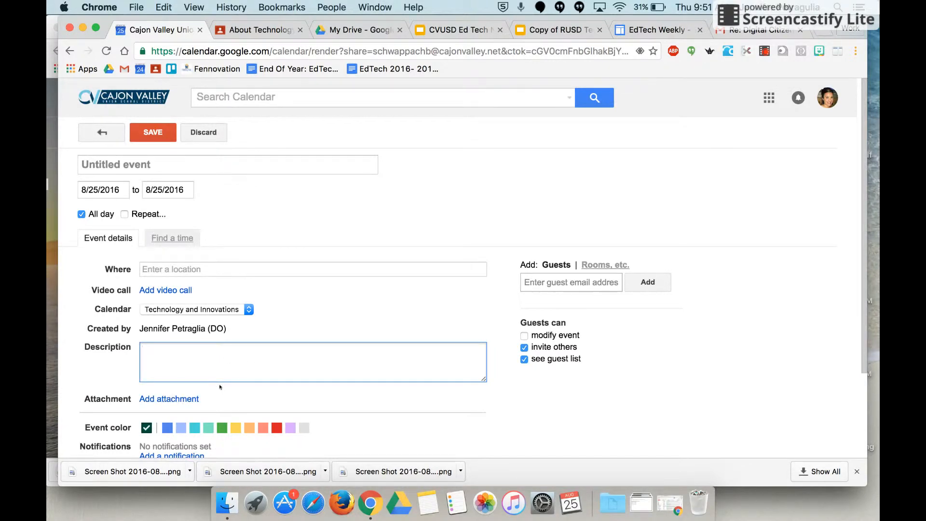
{"action": "scroll", "coordinate": [220, 387], "scroll_direction": "down", "scroll_amount": 3}
{"action": "scroll", "coordinate": [220, 386], "scroll_direction": "up", "scroll_amount": 1}
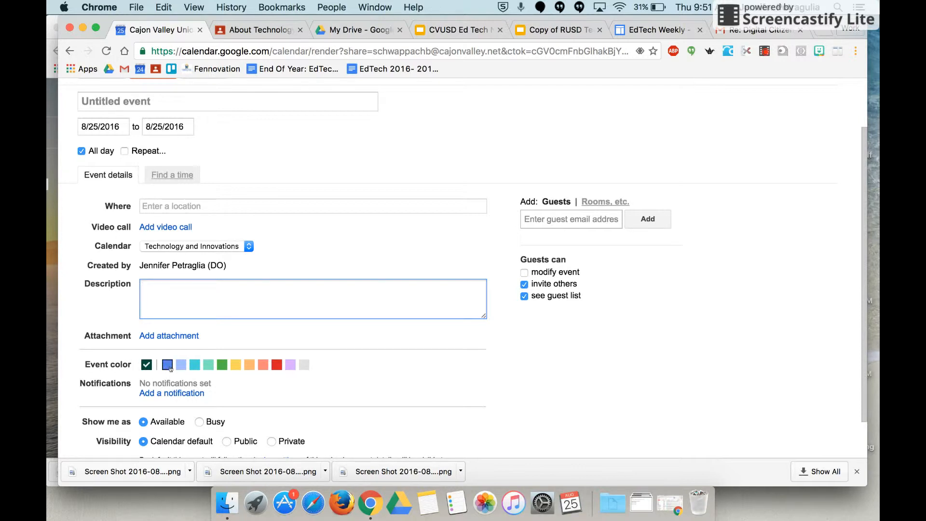
{"action": "scroll", "coordinate": [199, 279], "scroll_direction": "up", "scroll_amount": 3}
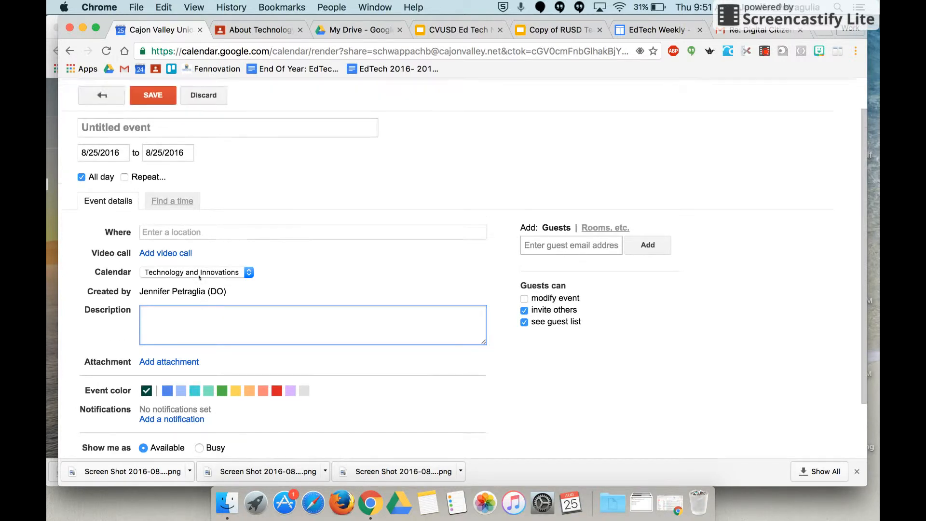
{"action": "left_click", "coordinate": [102, 132]}
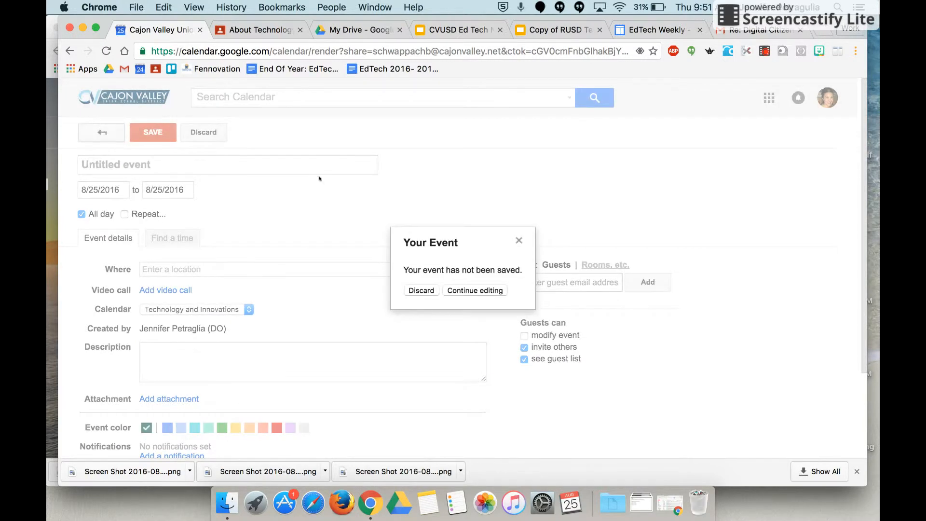
{"action": "left_click", "coordinate": [427, 290]}
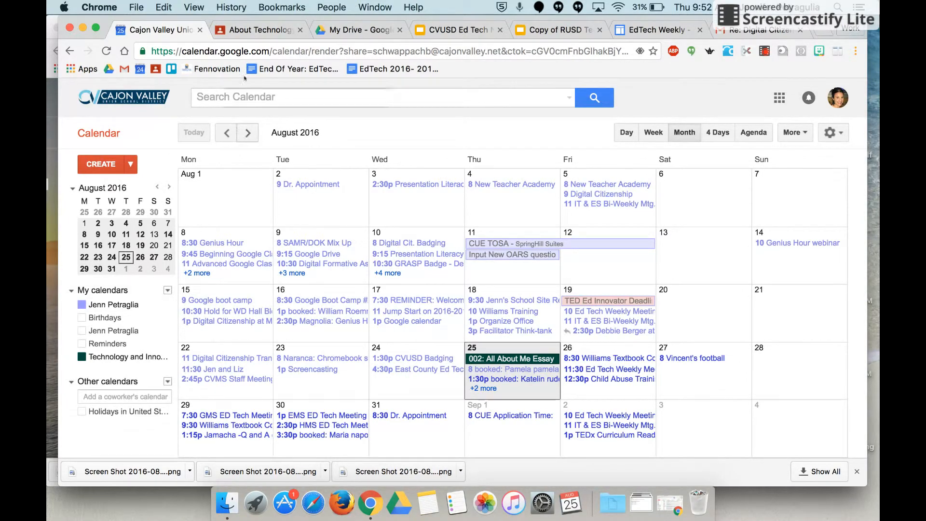
- View the Technology and Innovations class calendar from the Google Classroom About page, both in Classroom and in Google Calendar
{"action": "left_click", "coordinate": [252, 28]}
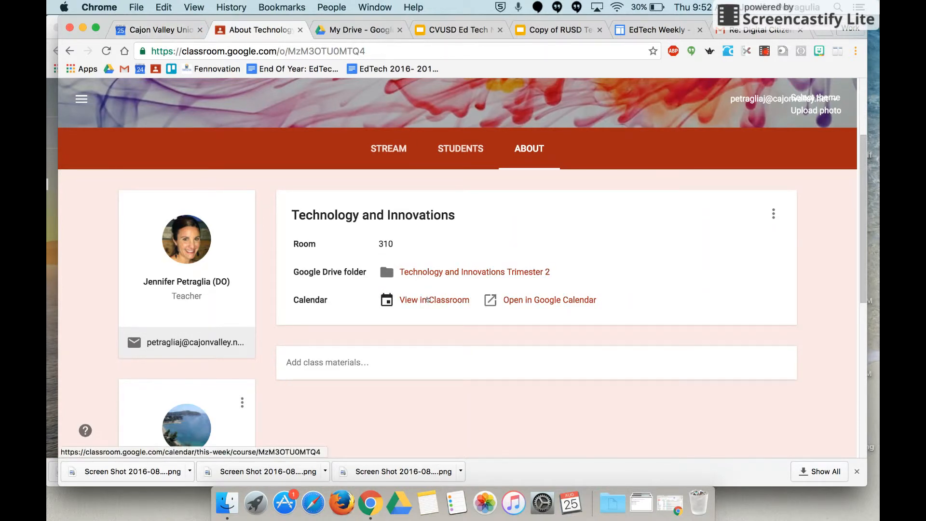
{"action": "left_click", "coordinate": [428, 299]}
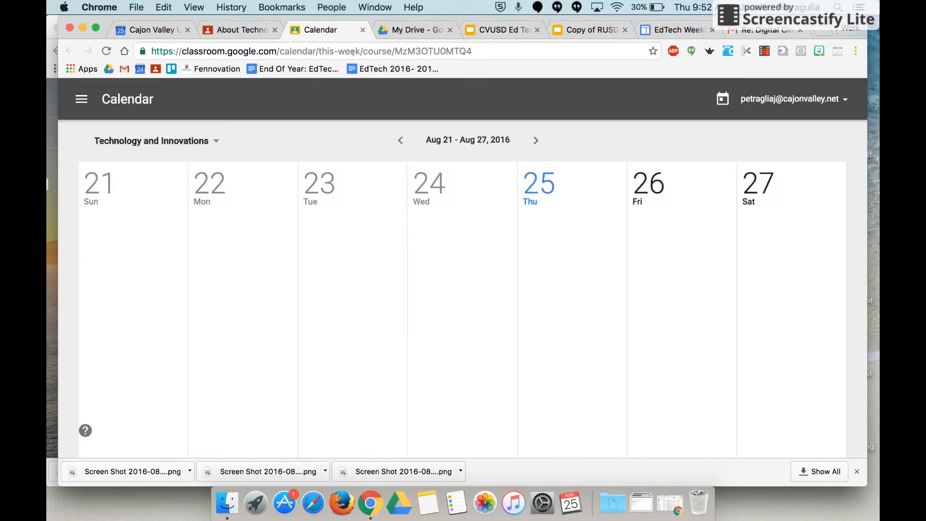
{"action": "left_click", "coordinate": [362, 30]}
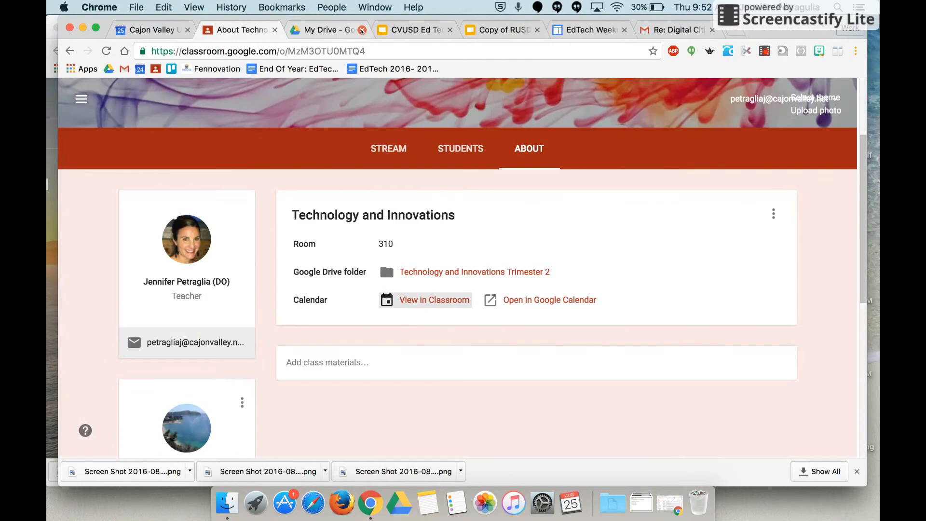
{"action": "left_click", "coordinate": [545, 303]}
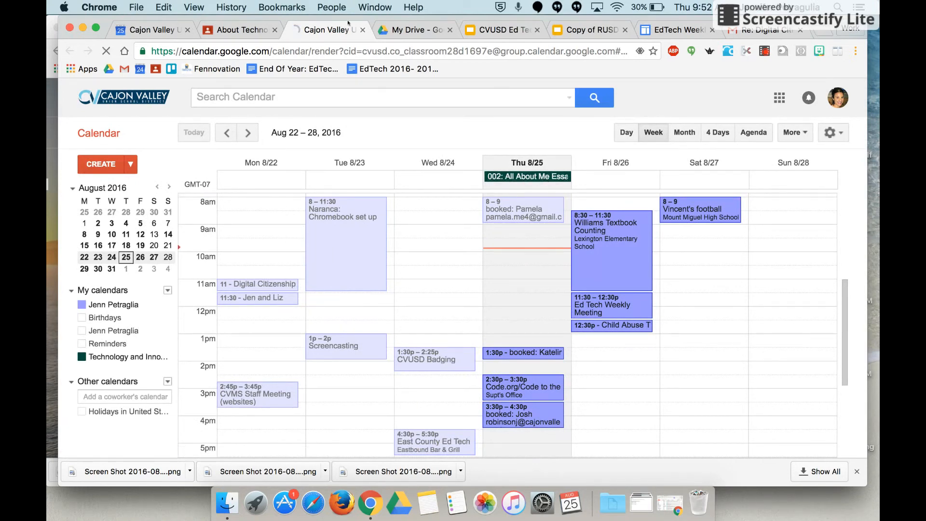
{"action": "key", "text": "super+w"}
- Return to the August 2016 month view in Google Calendar and hide the personal calendar's events
{"action": "left_click", "coordinate": [153, 32]}
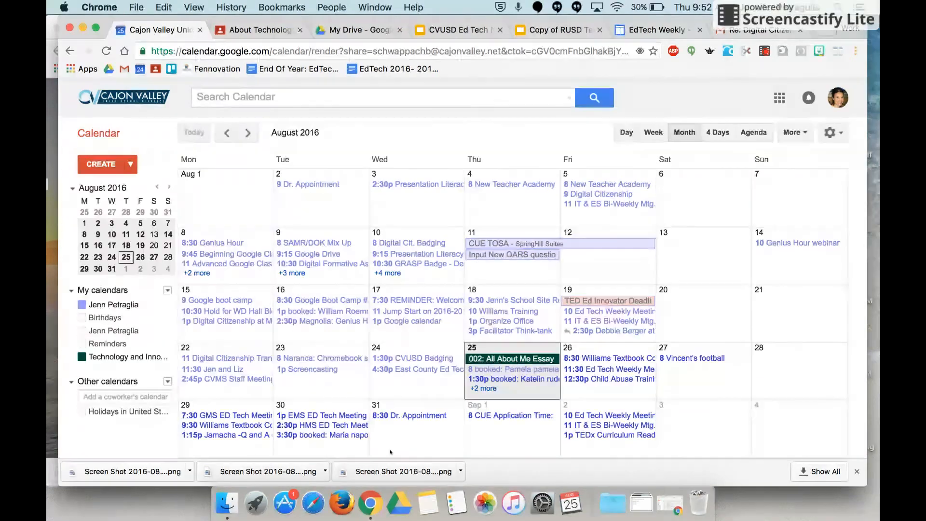
{"action": "left_click", "coordinate": [83, 304]}
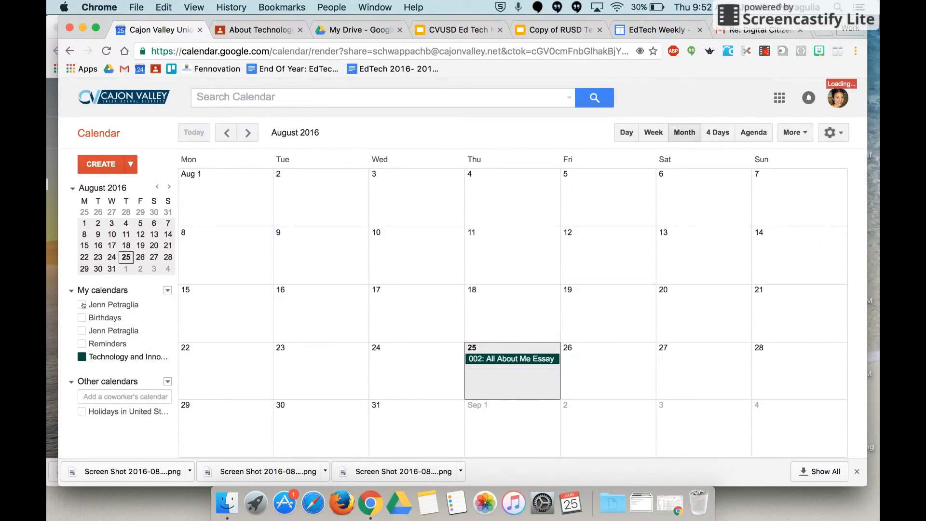